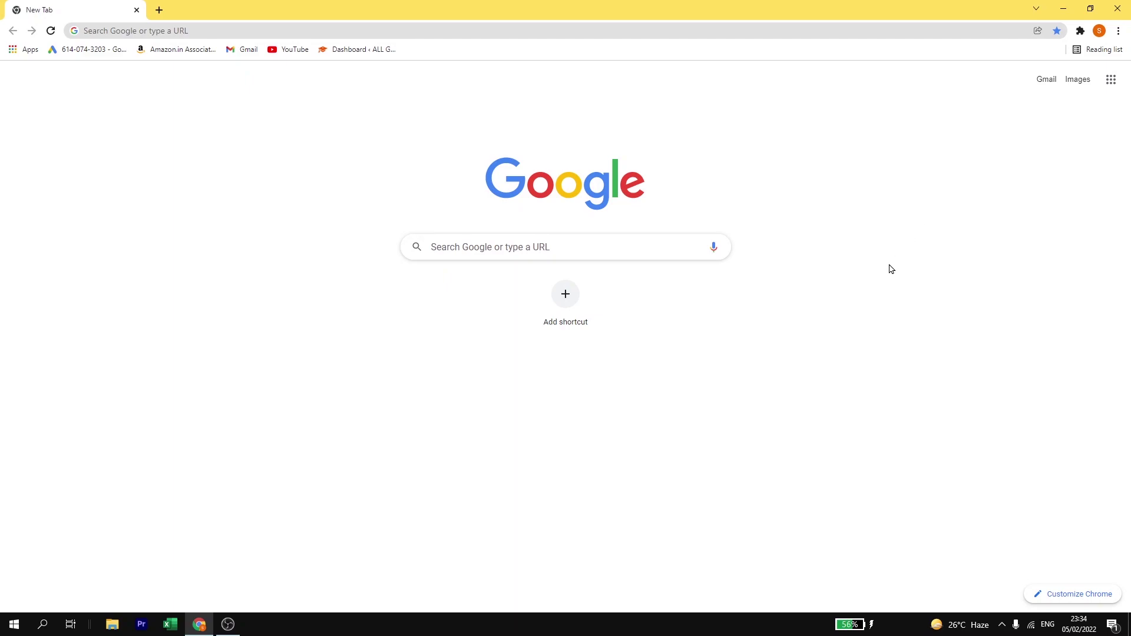
Go to mentimeter.com in Chrome using the 'menti' address-bar autocomplete.
left_click(118, 31)
type("menti")
key("Return")
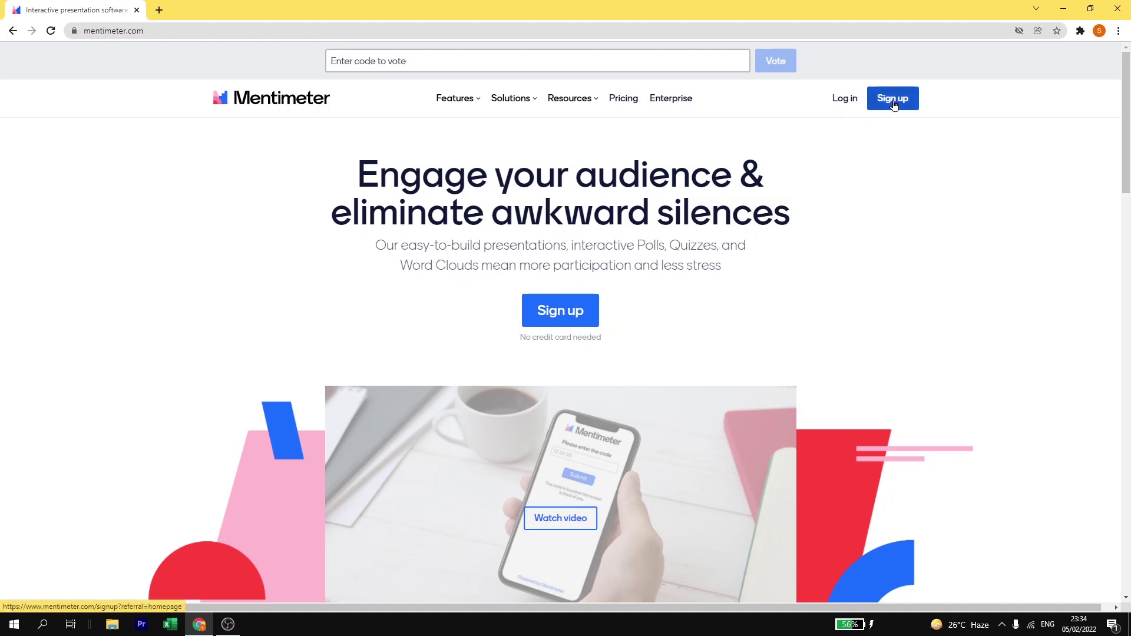
Log in to Mentimeter with the saved email and password.
left_click(837, 104)
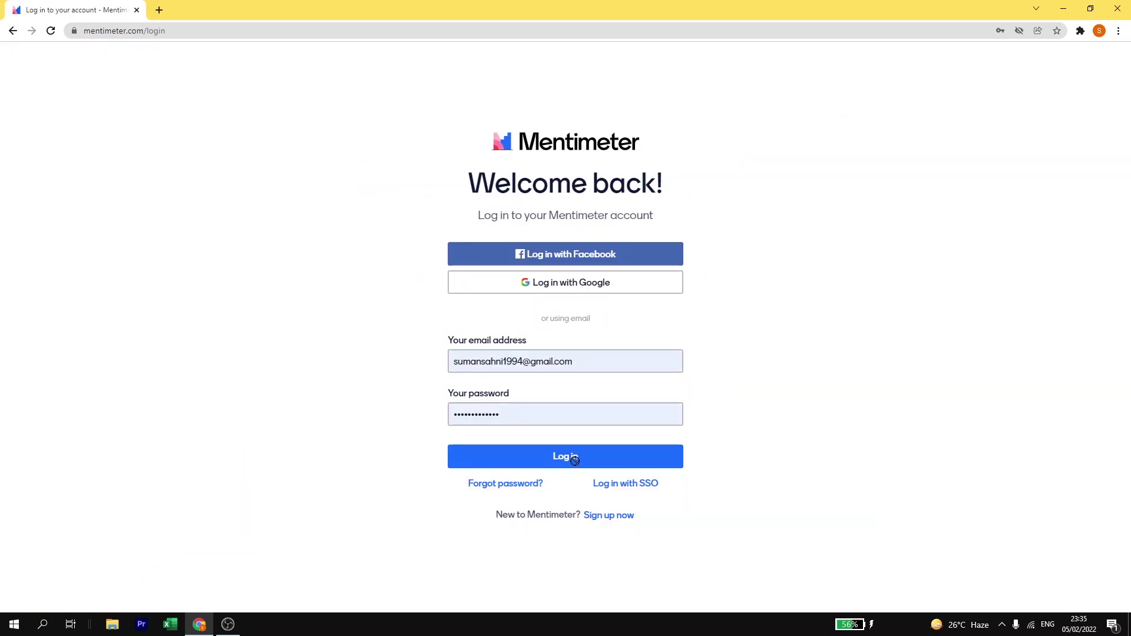
left_click(574, 461)
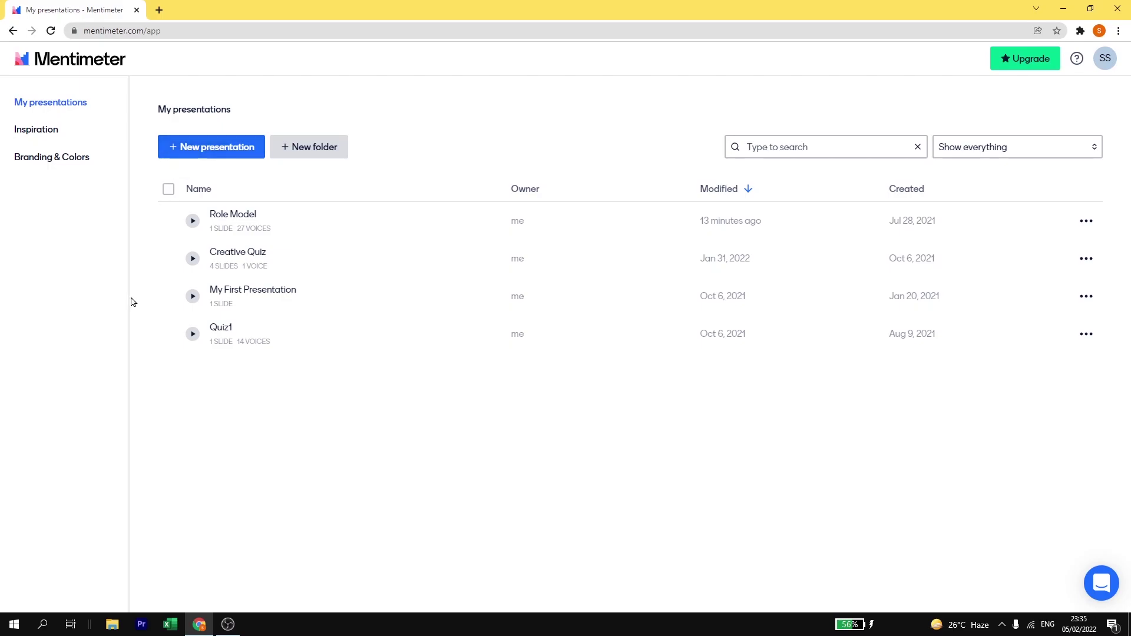
Create a new presentation named 'Health insurance survey form'.
left_click(196, 152)
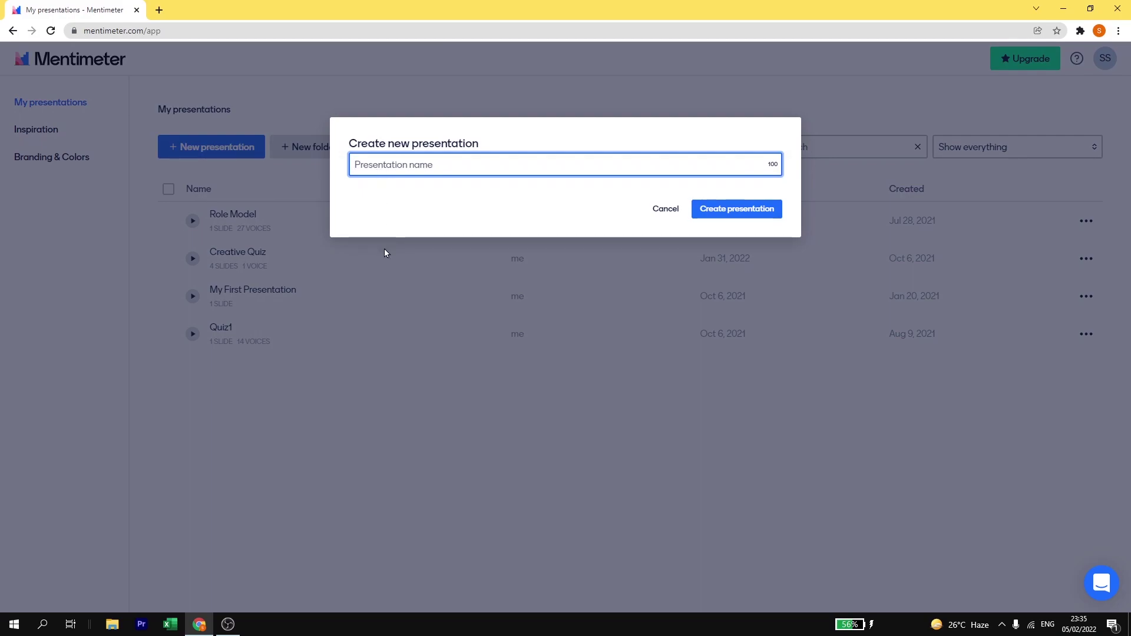
type("Health insurance survey form")
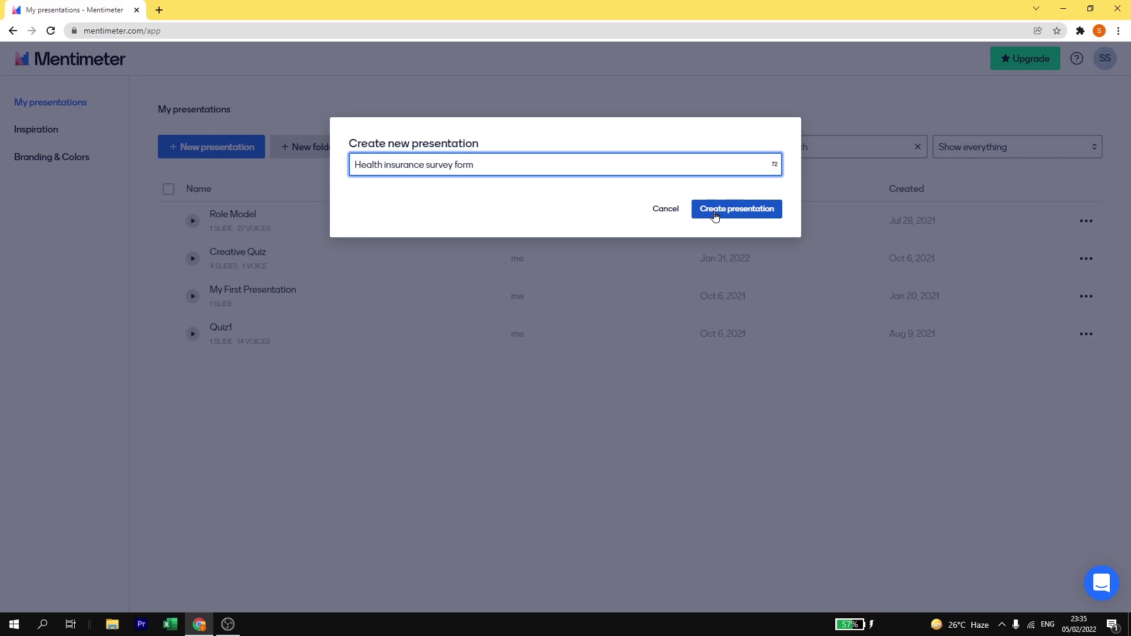
left_click(714, 210)
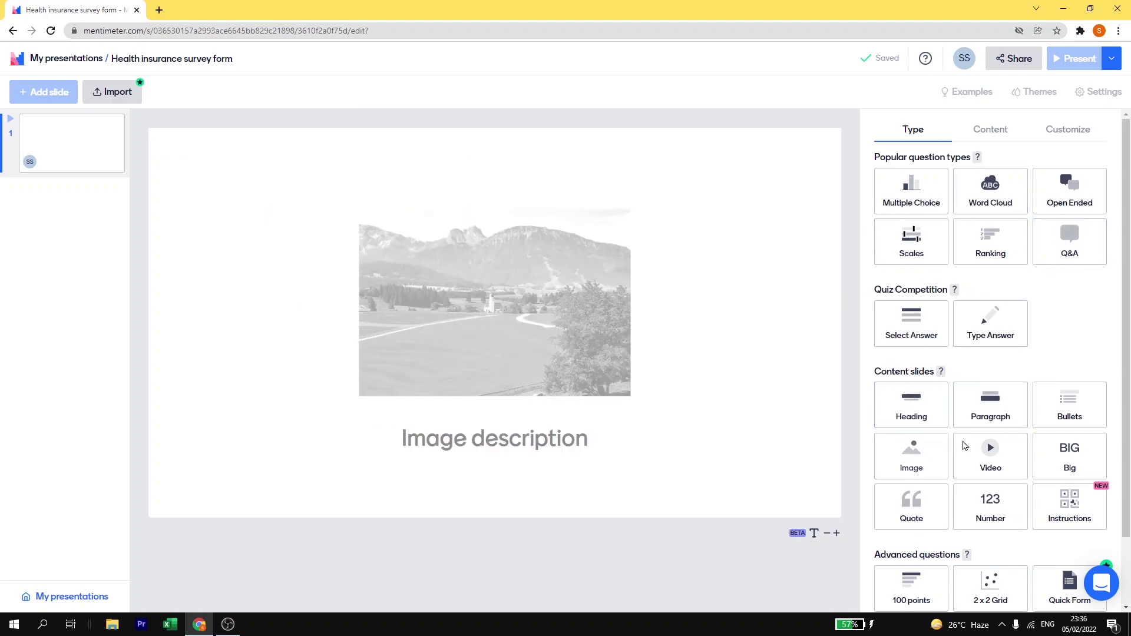
scroll(1005, 489, "down", 2)
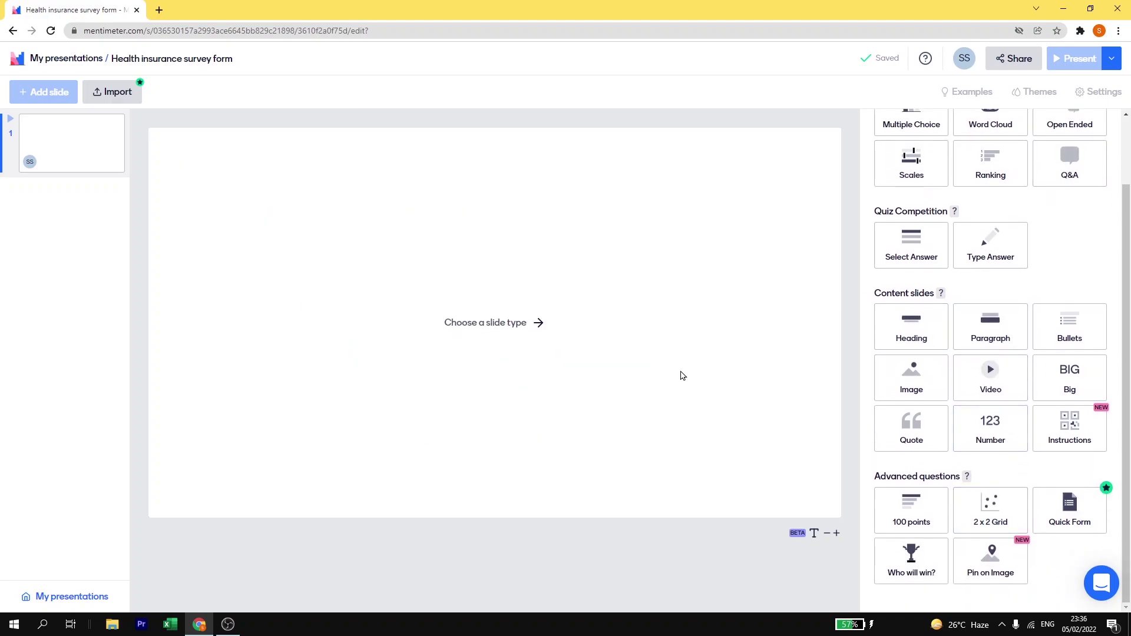
scroll(995, 253, "up", 2)
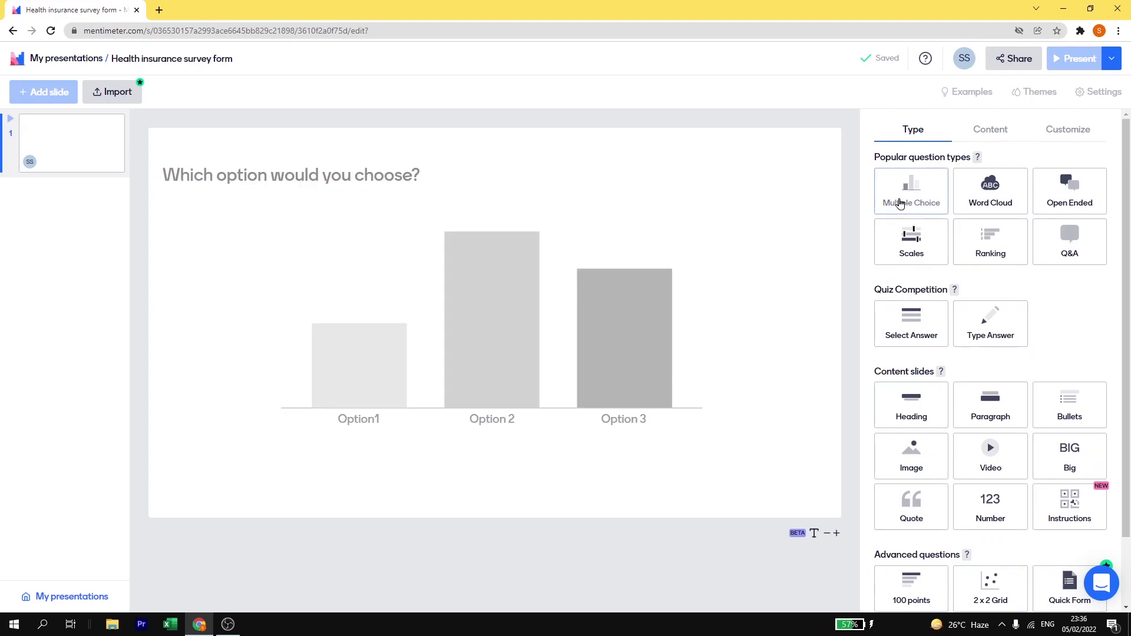
Make slide 1 a multiple-choice question asking 'Type of health coverage elected?'.
left_click(899, 203)
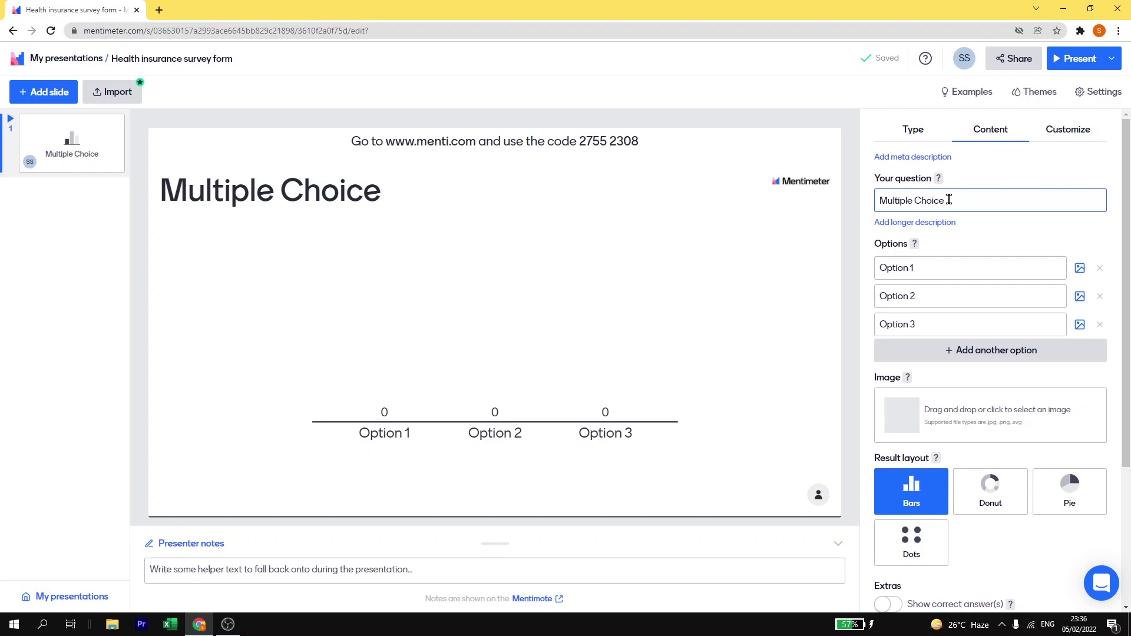
left_click(949, 199)
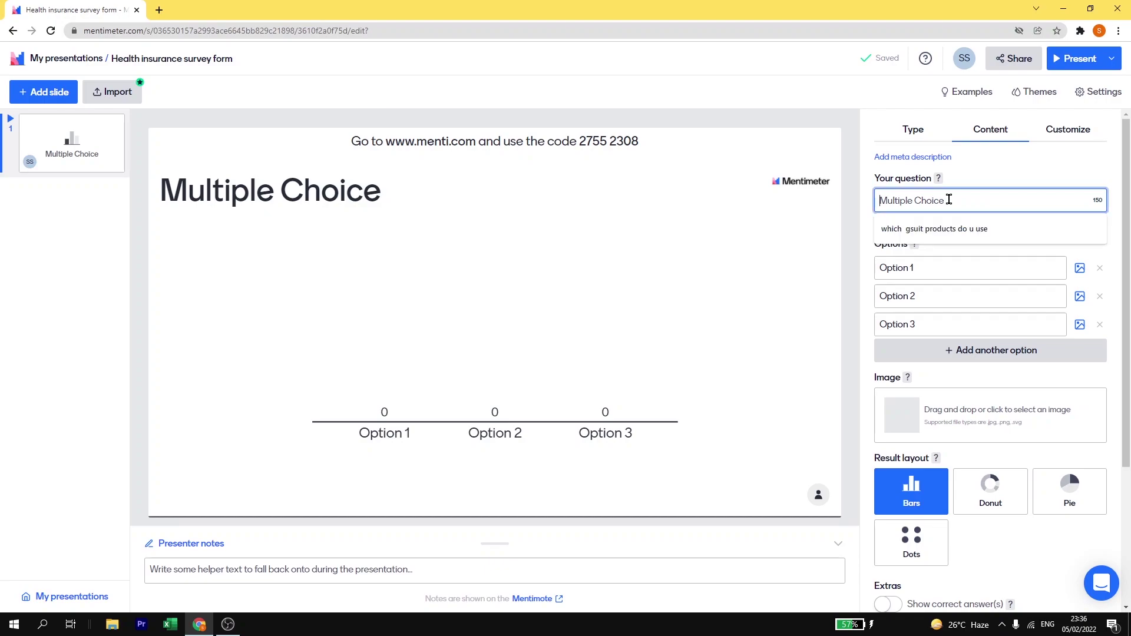
type("Type of health coverage elected?")
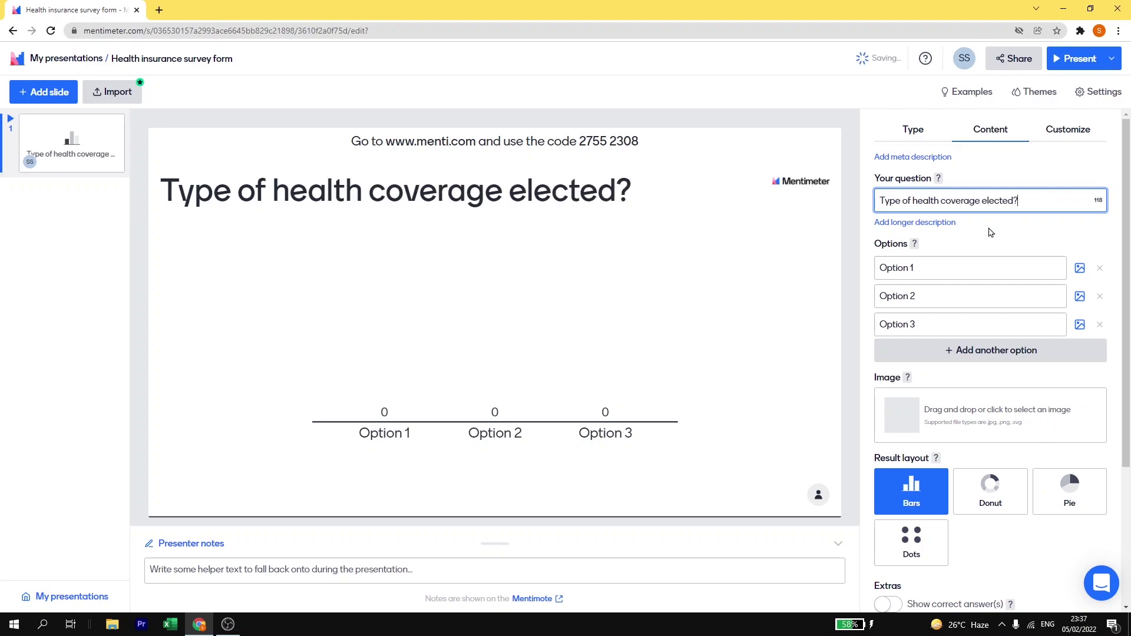
Fill in four answer options: None, Single, Limited Family and Full Family.
left_click(918, 269)
type("None")
left_click(899, 301)
type("Single")
left_click(898, 325)
type("Limited Family")
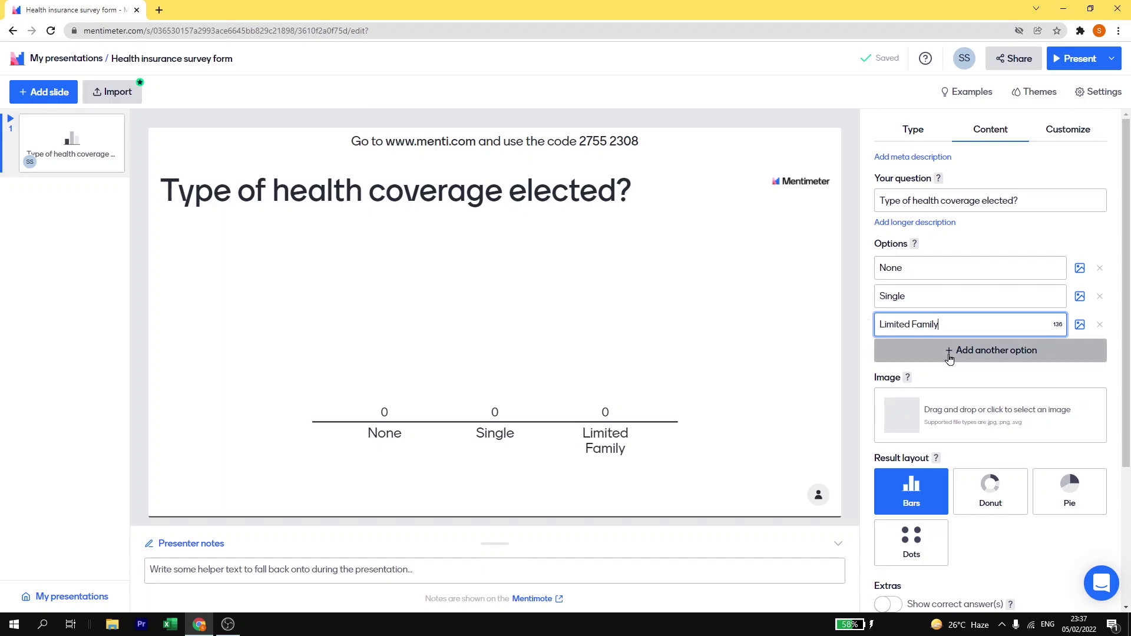
left_click(950, 353)
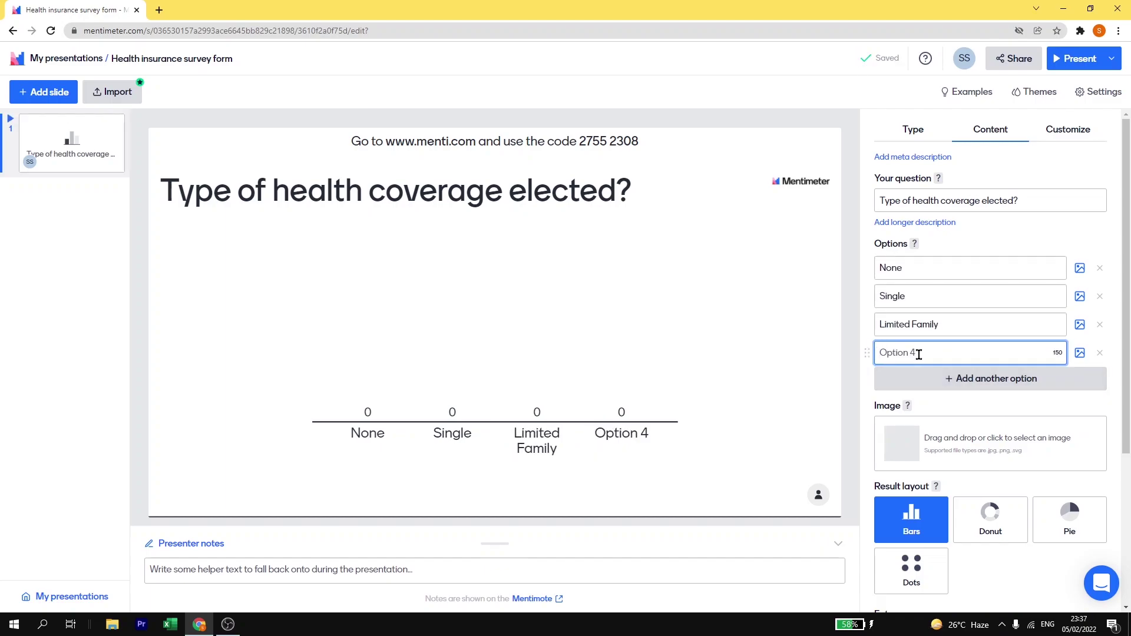
type("Full Family")
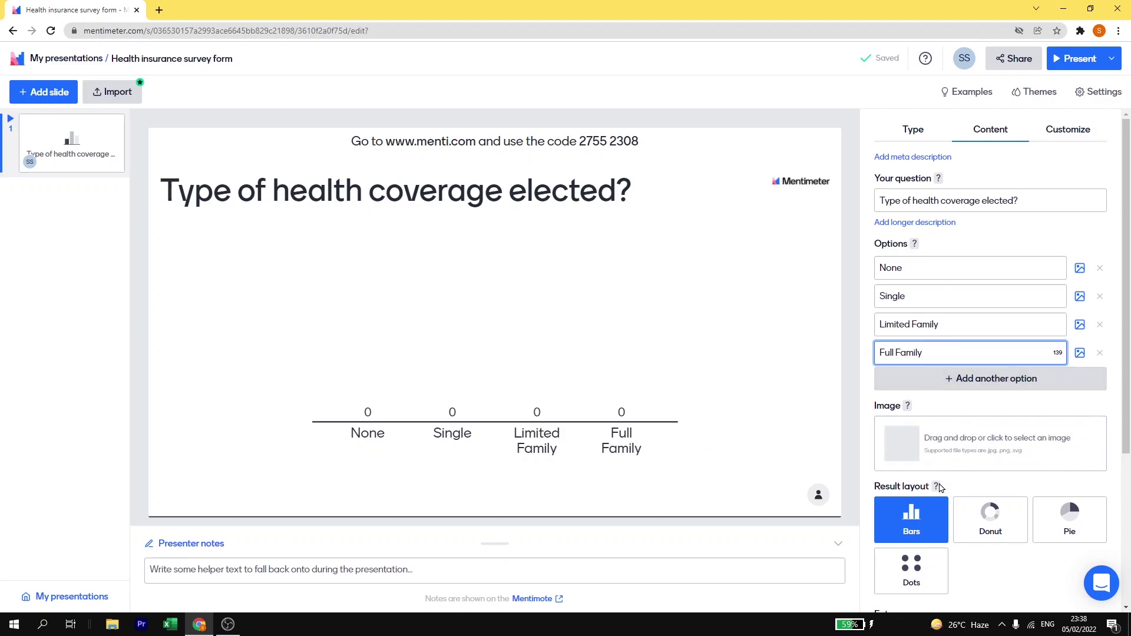
Turn on 'Let participants choose multiple options' in the slide's Extras.
scroll(925, 518, "down", 2)
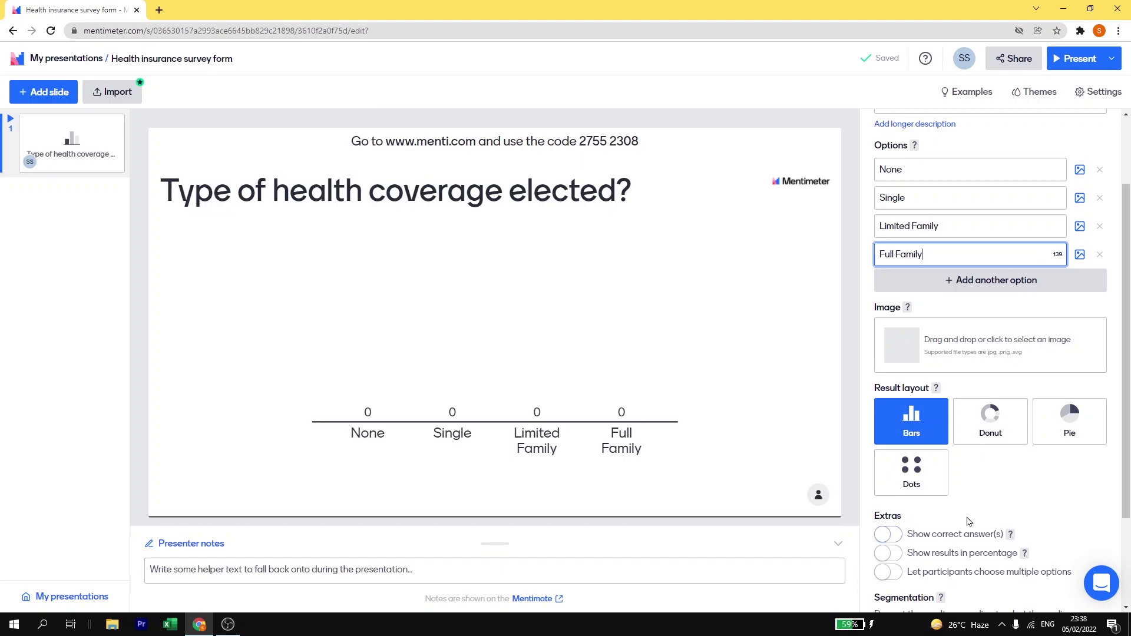
scroll(971, 520, "down", 2)
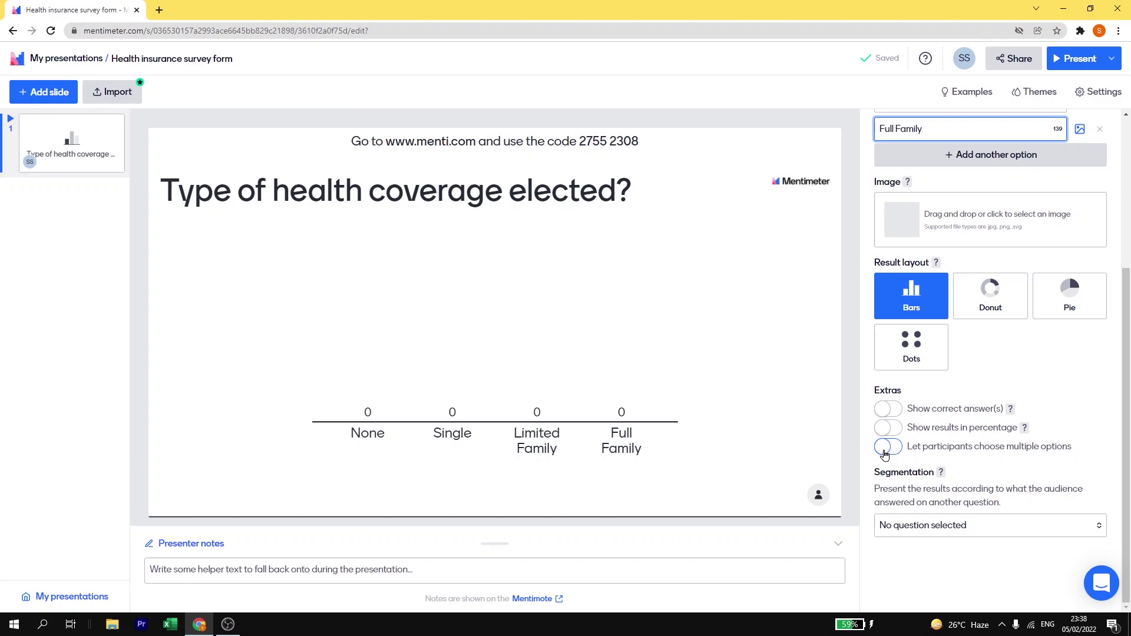
left_click(884, 452)
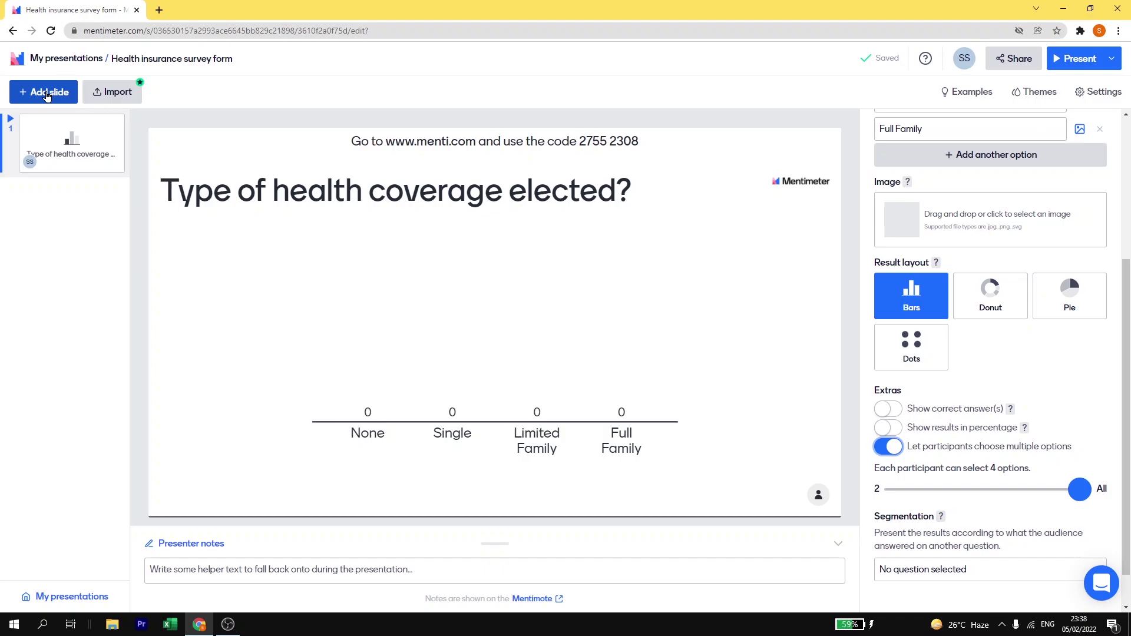
Add a ranking slide asking about happiness with the current doctors / hospitals network.
left_click(47, 96)
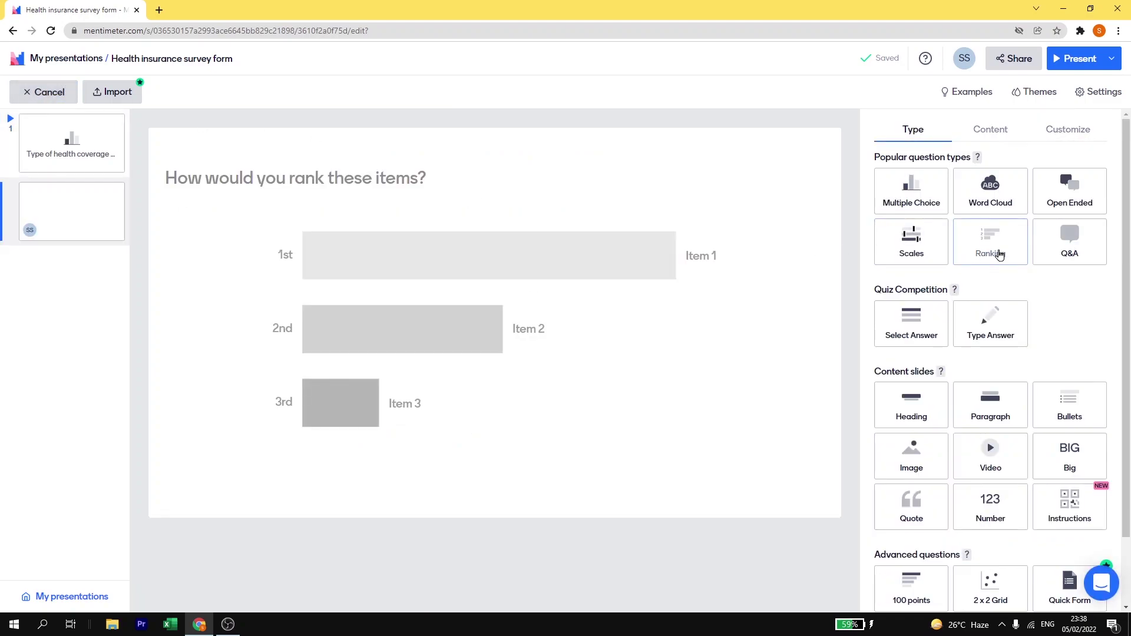
left_click(996, 253)
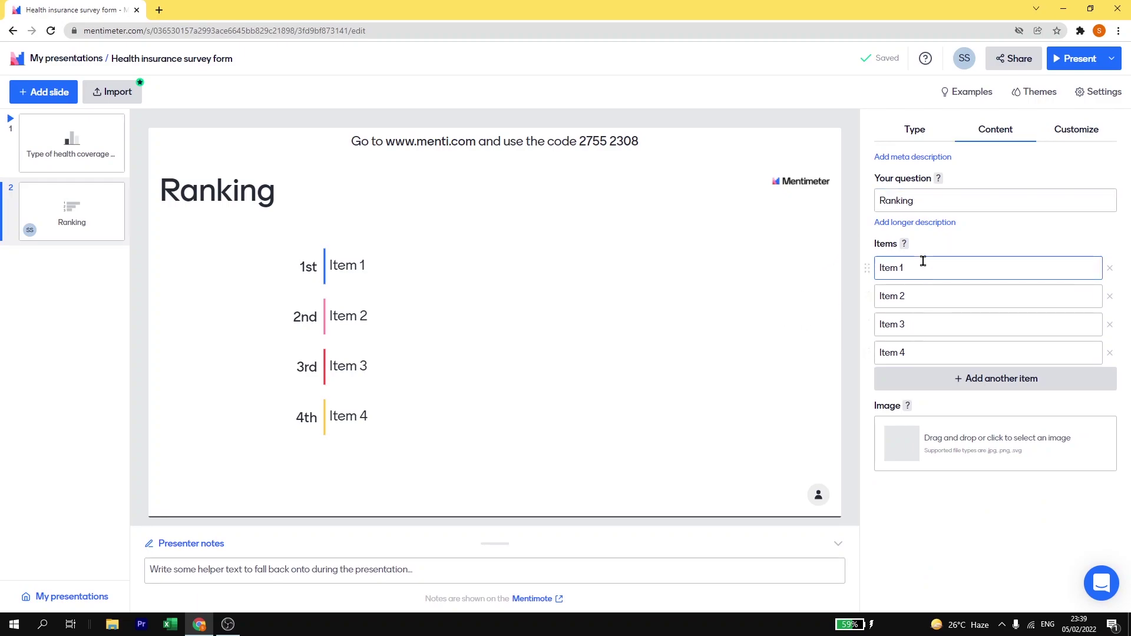
left_click(926, 197)
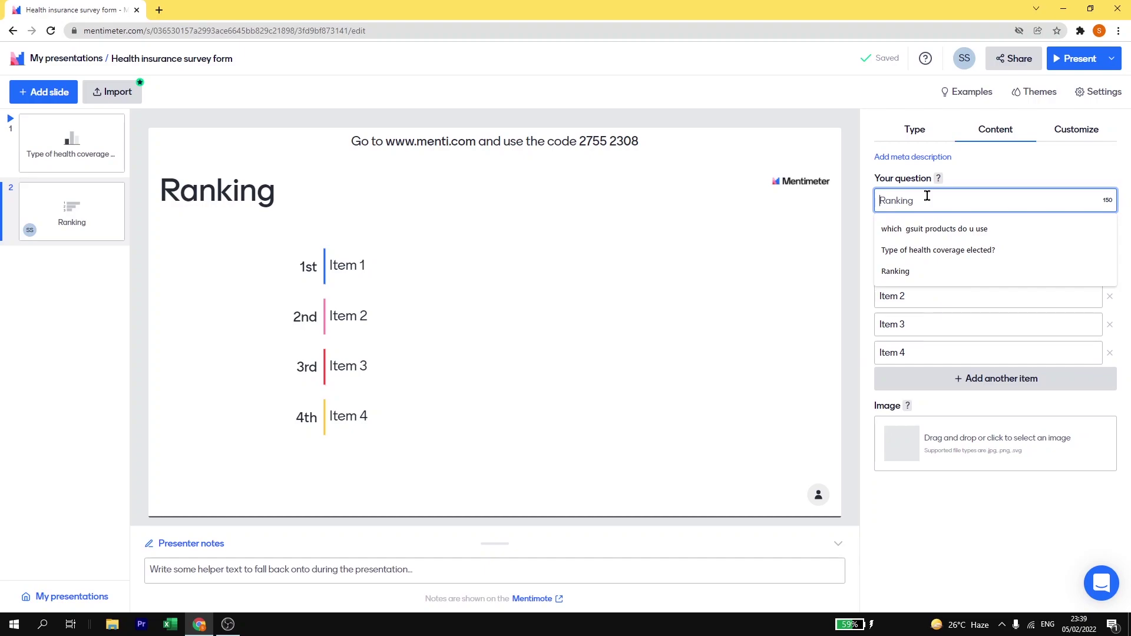
type("I am happy with our current network of doctors")
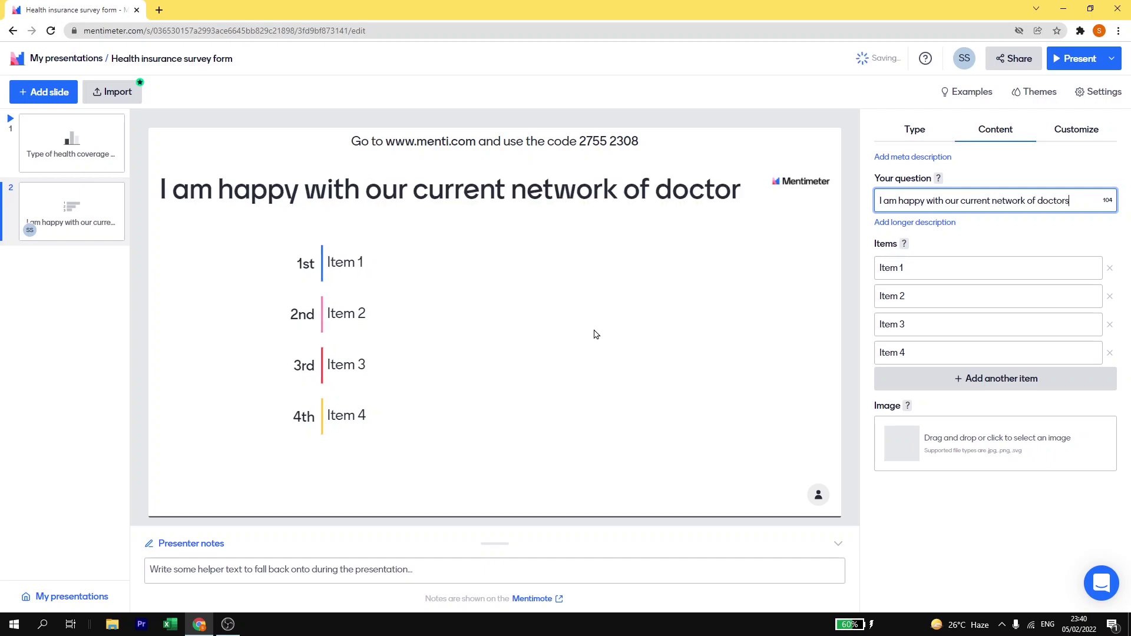
type(" / hospitals ")
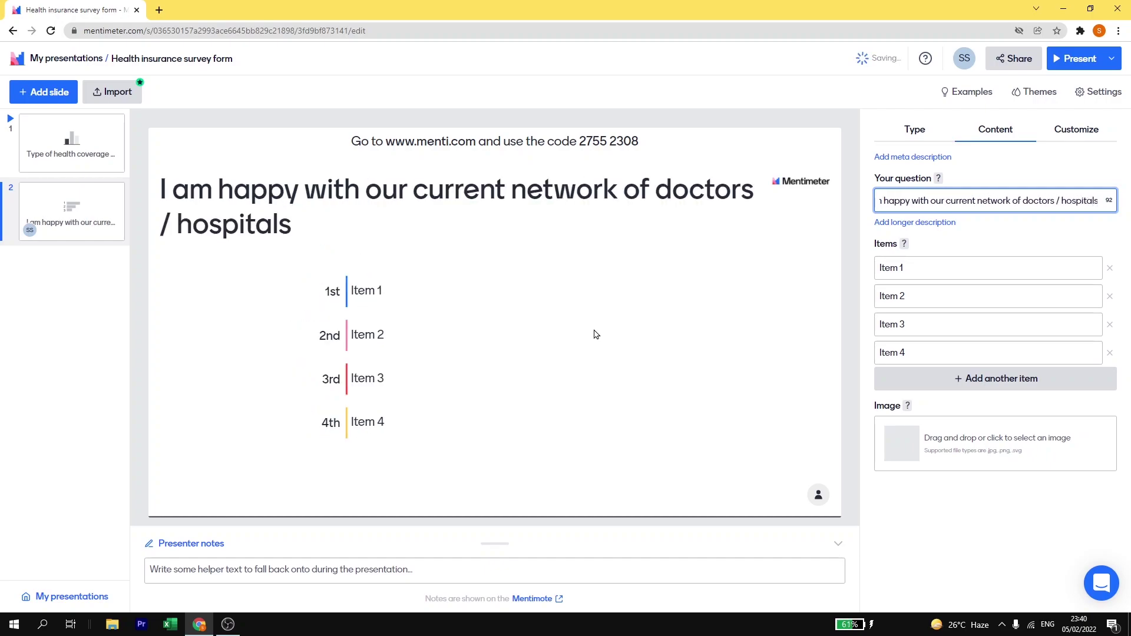
type("through the c")
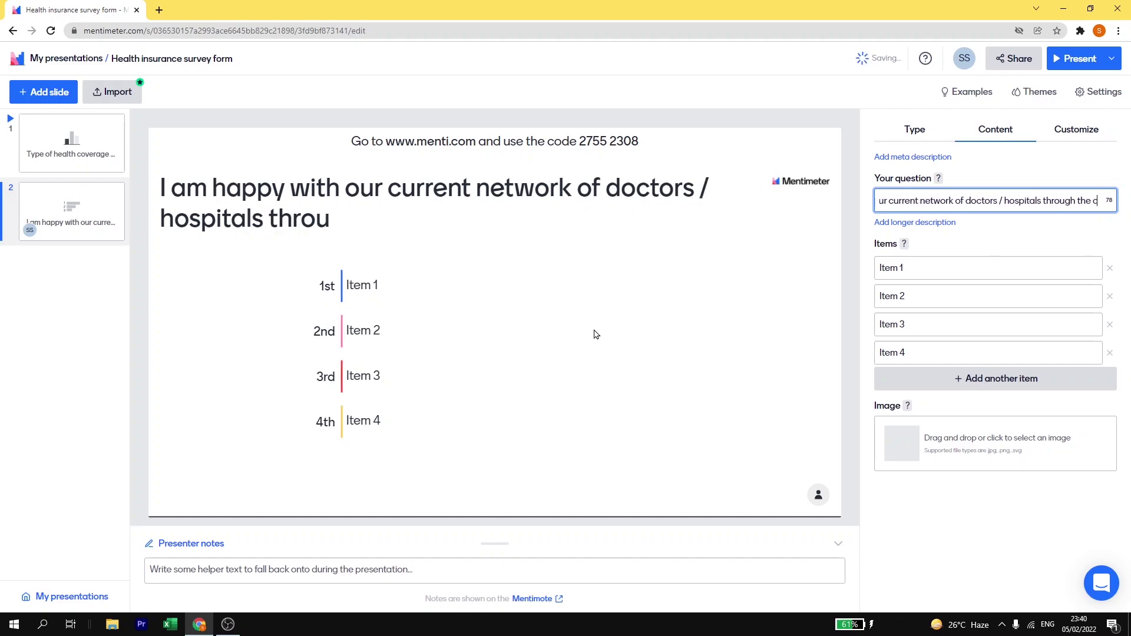
type("urrent provider")
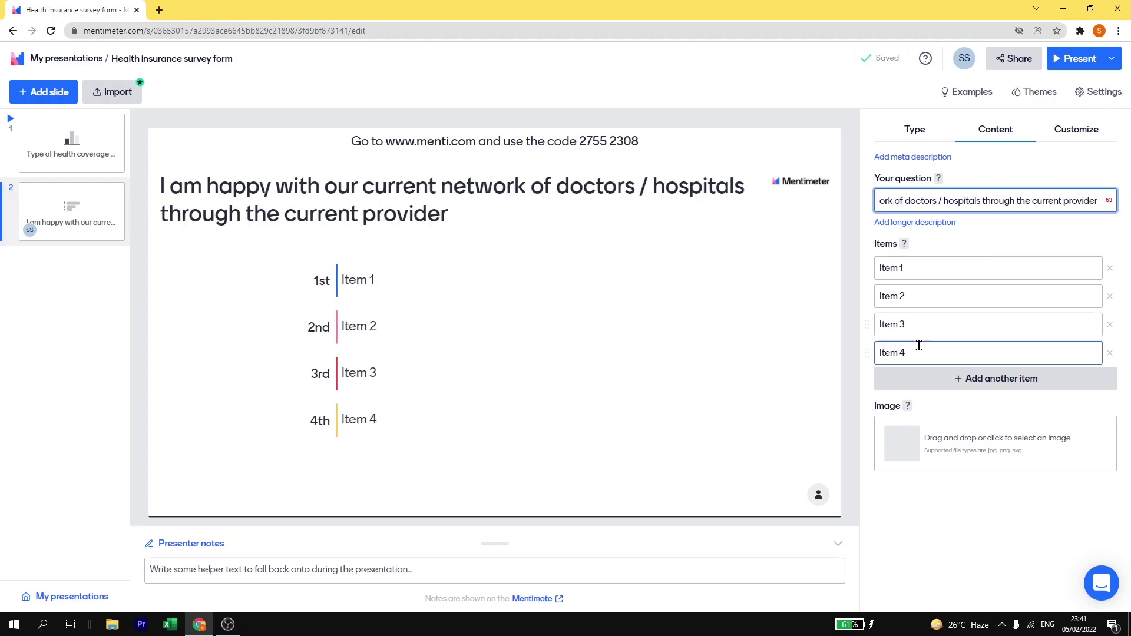
Enter five ranking items: Strongly Agree, Somewhat Agree, Neutral, Somewhat Disagree, Strongly Disagree.
left_click(914, 269)
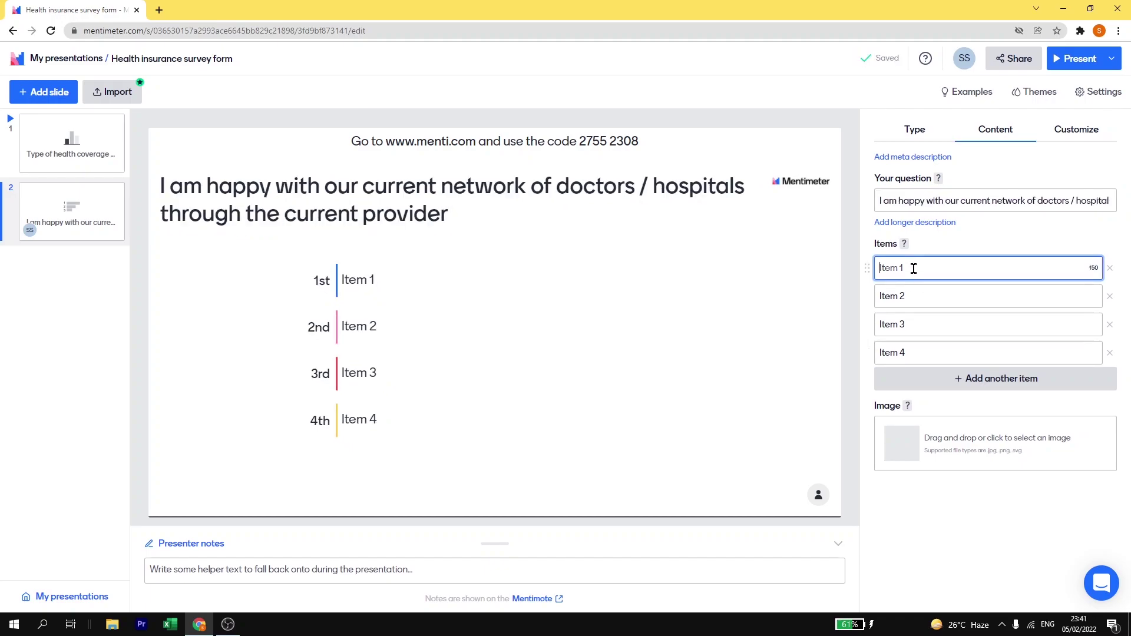
type("Strongly Agree")
left_click(905, 296)
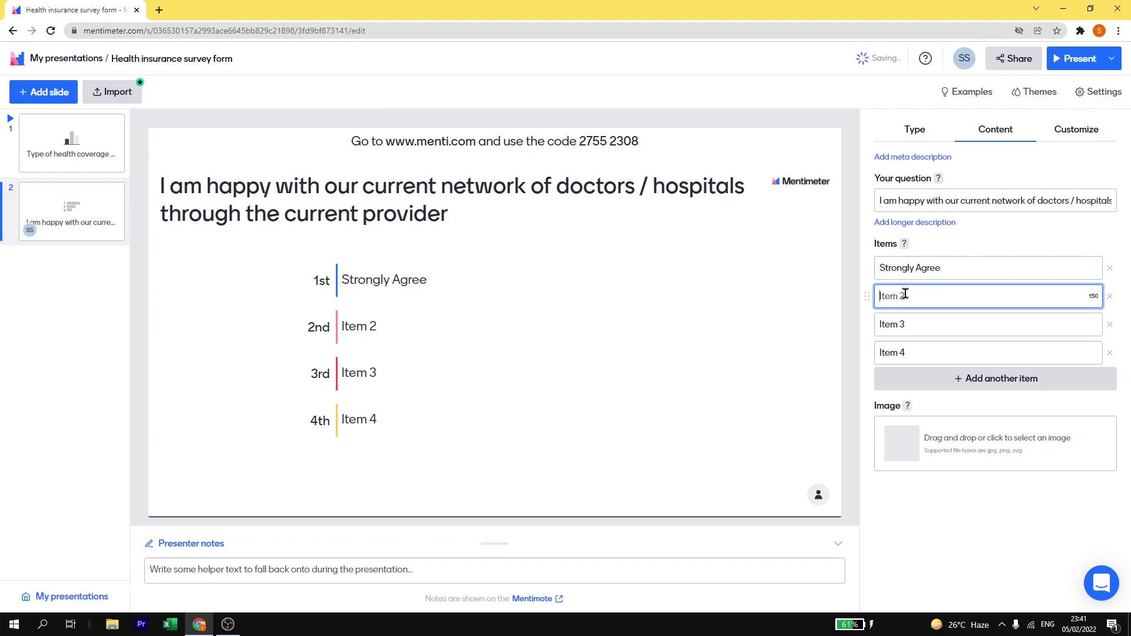
type("Somewhat Agree")
left_click(913, 328)
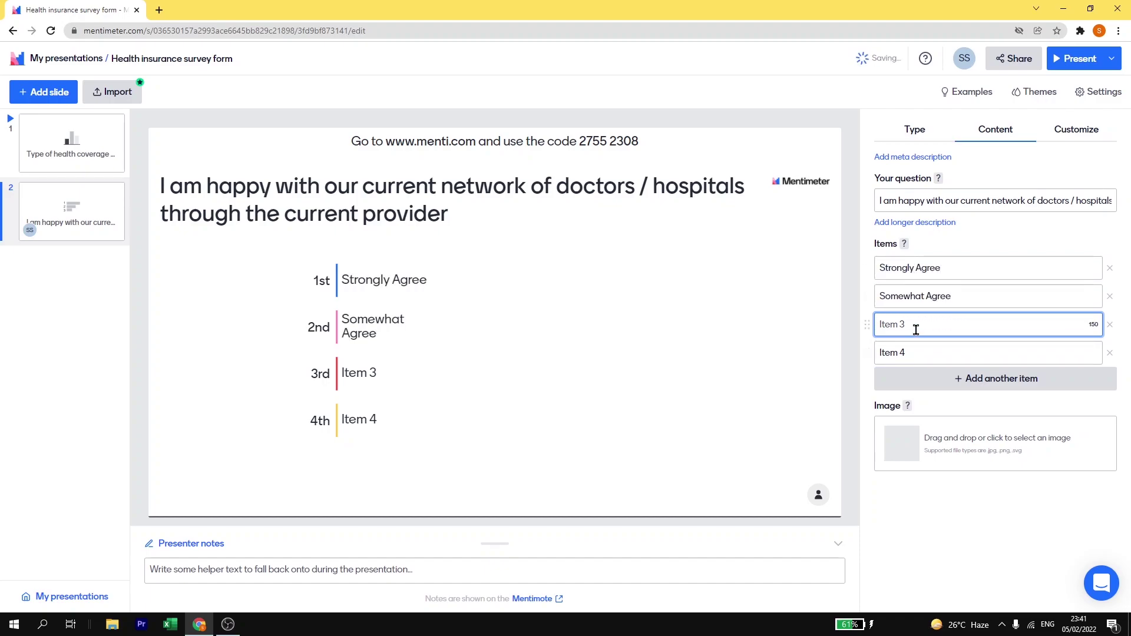
type("Neutral")
left_click(911, 351)
type("Somewhat Disagree")
left_click(956, 378)
type("Strongly Disagree")
left_click(81, 206)
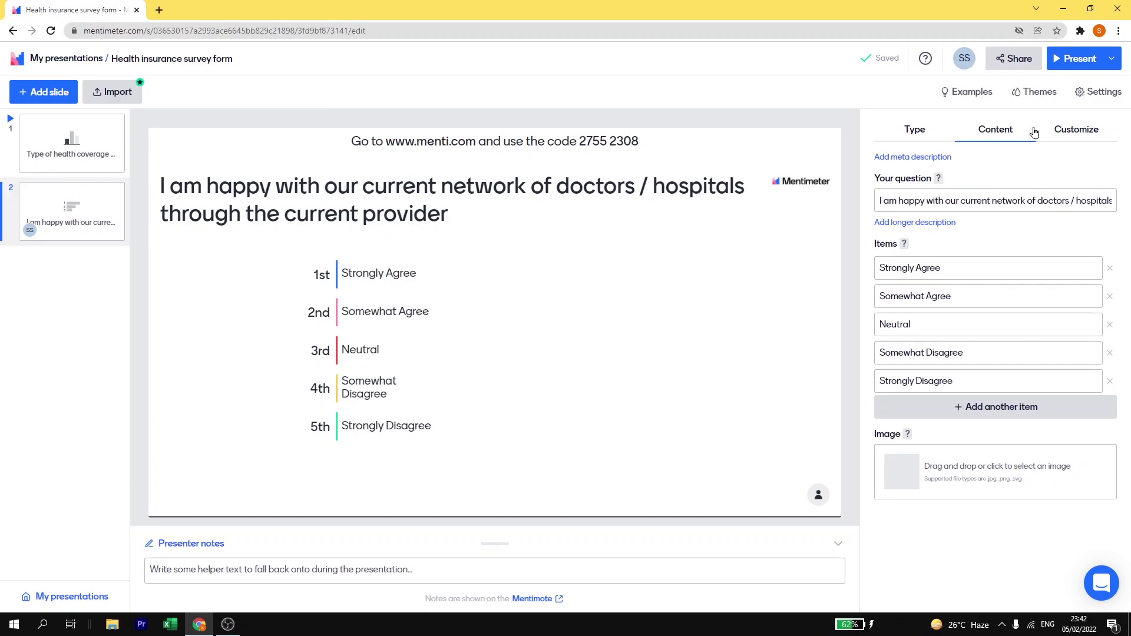
Set the presentation to Audience pace and bring up the Share participation details.
left_click(1092, 97)
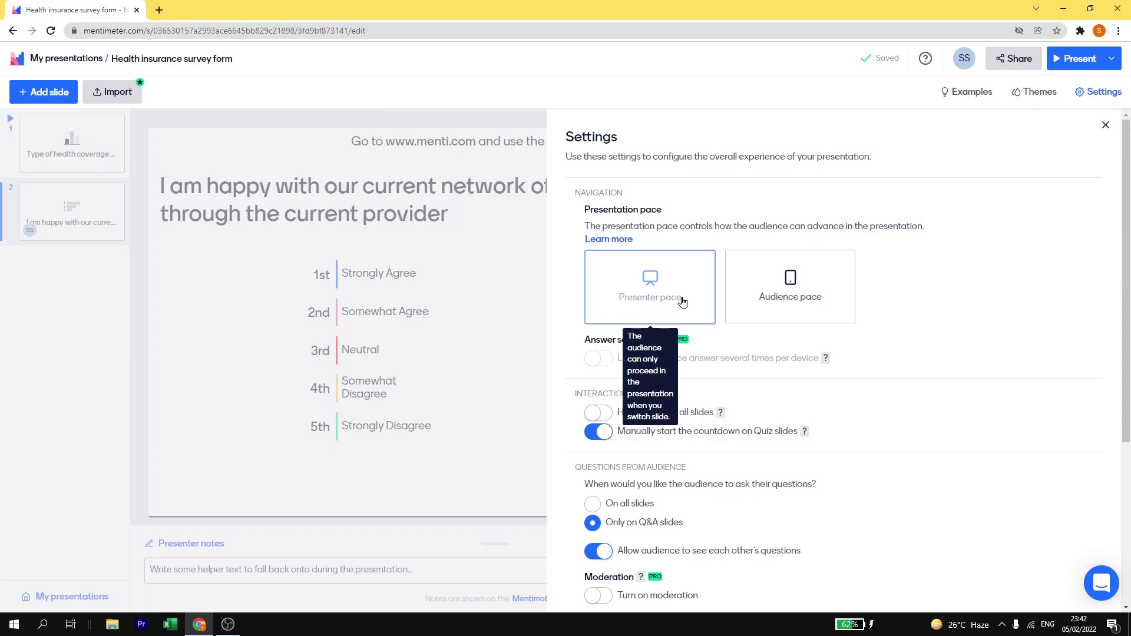
mouse_move(790, 286)
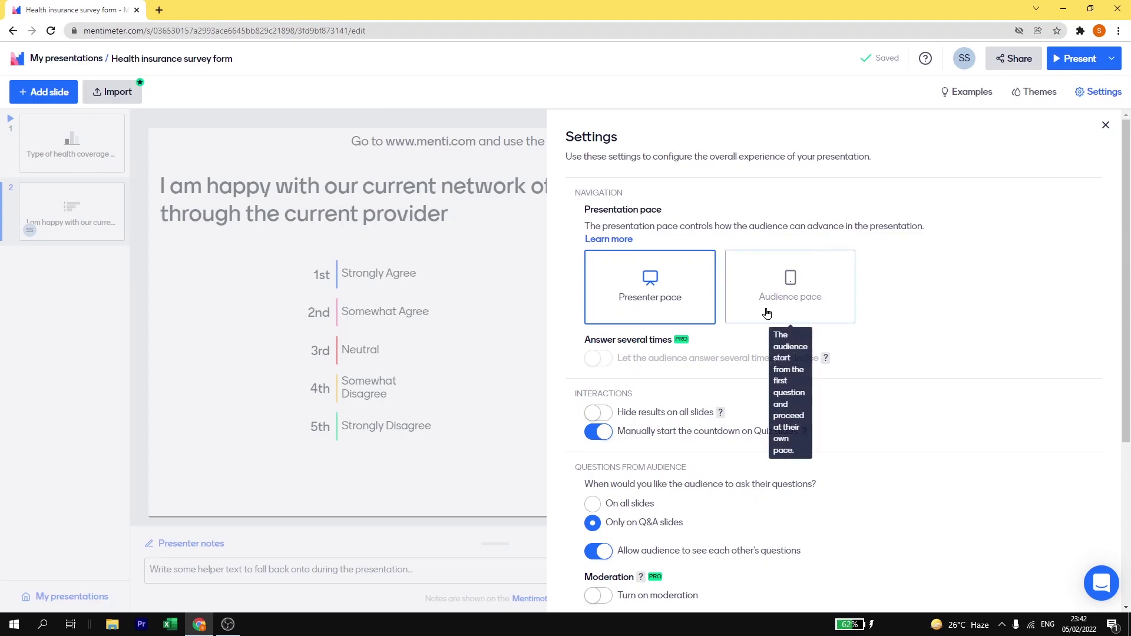
left_click(806, 311)
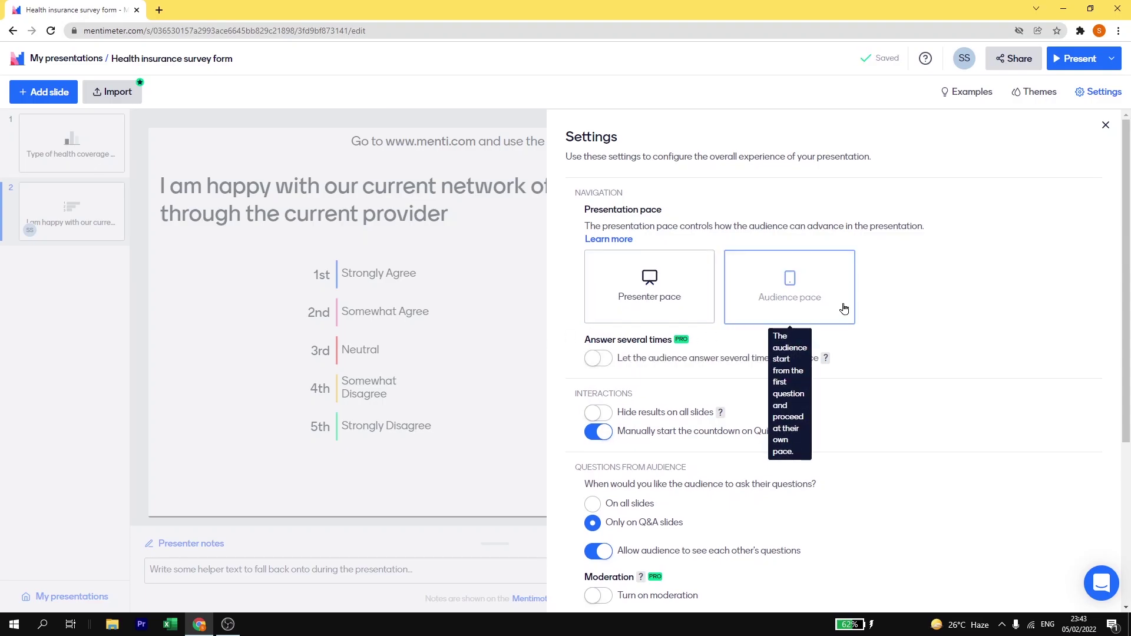
left_click(1007, 62)
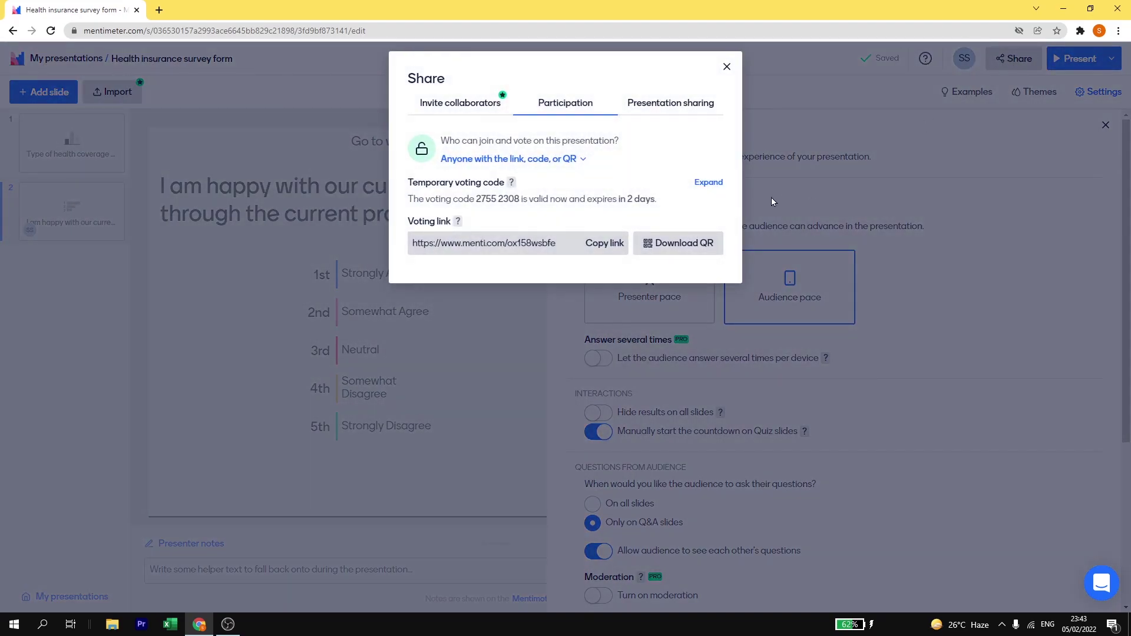
Copy the voting link and load it in a new Chrome tab.
left_click(604, 242)
left_click(599, 247)
left_click(726, 66)
key("ctrl+t")
right_click(167, 33)
left_click(223, 126)
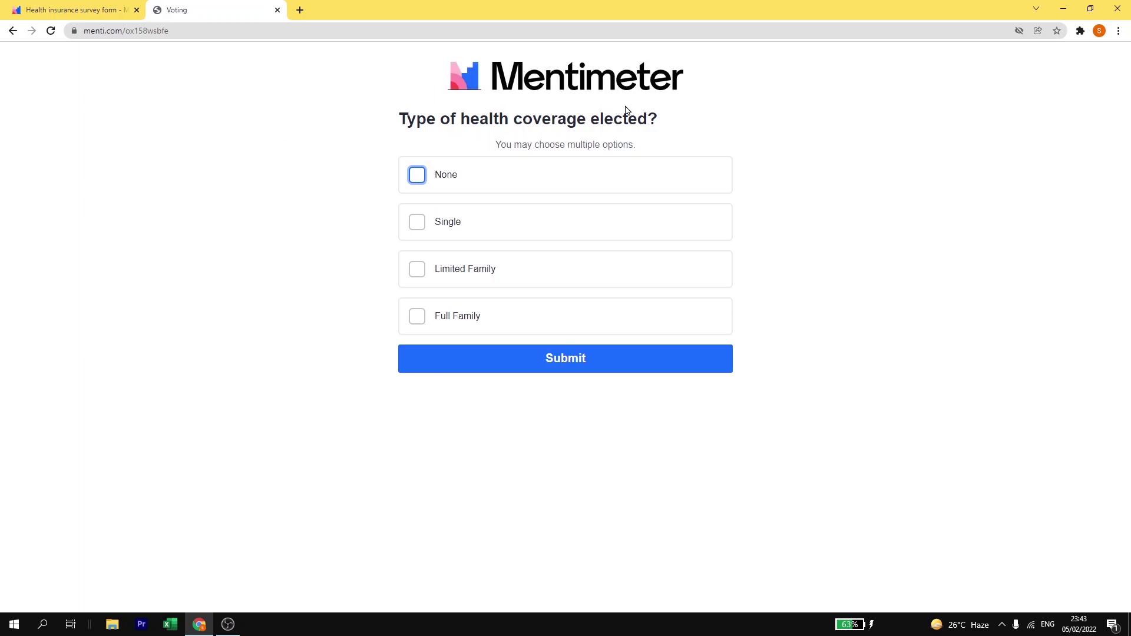
Submit Limited Family for coverage, then rank Strongly Agree first and submit.
left_click(415, 270)
left_click(541, 356)
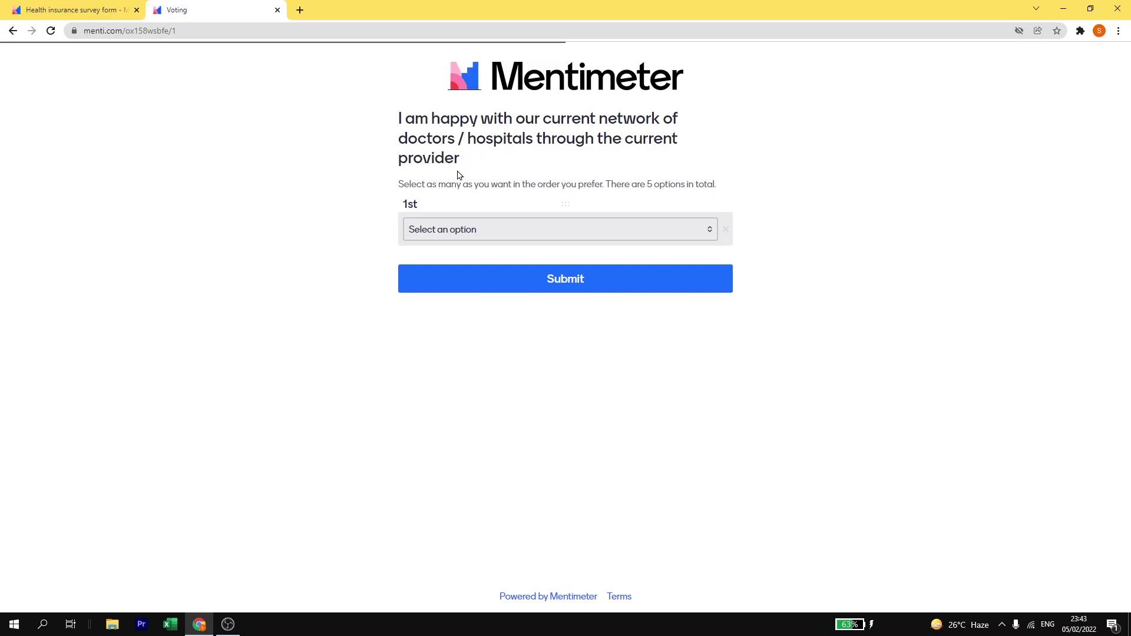
left_click(442, 231)
left_click(436, 261)
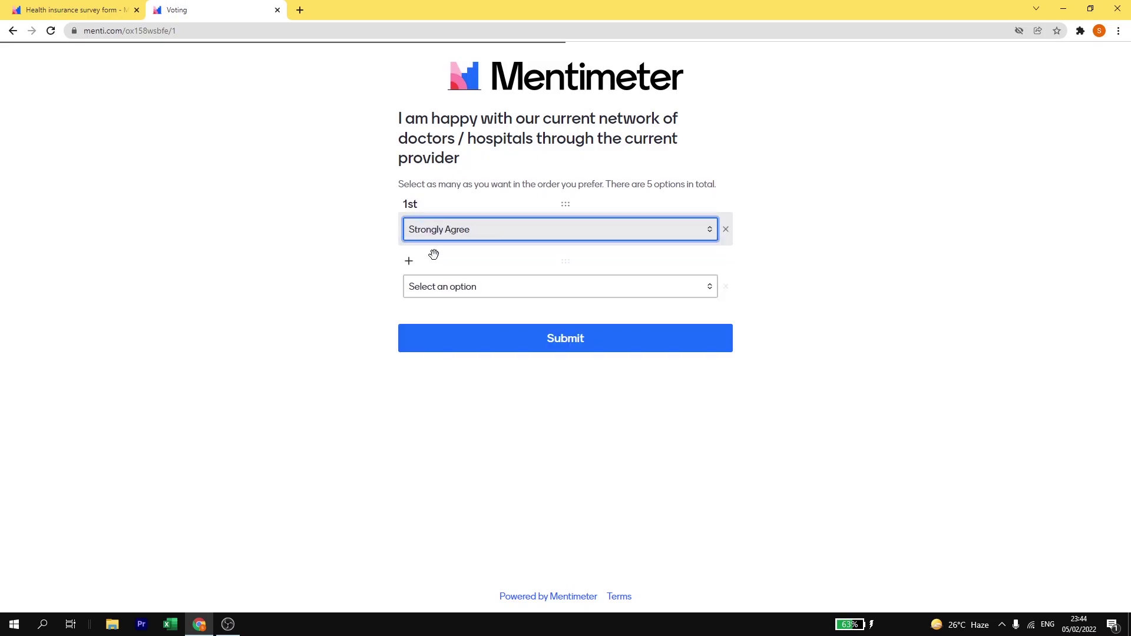
left_click(565, 343)
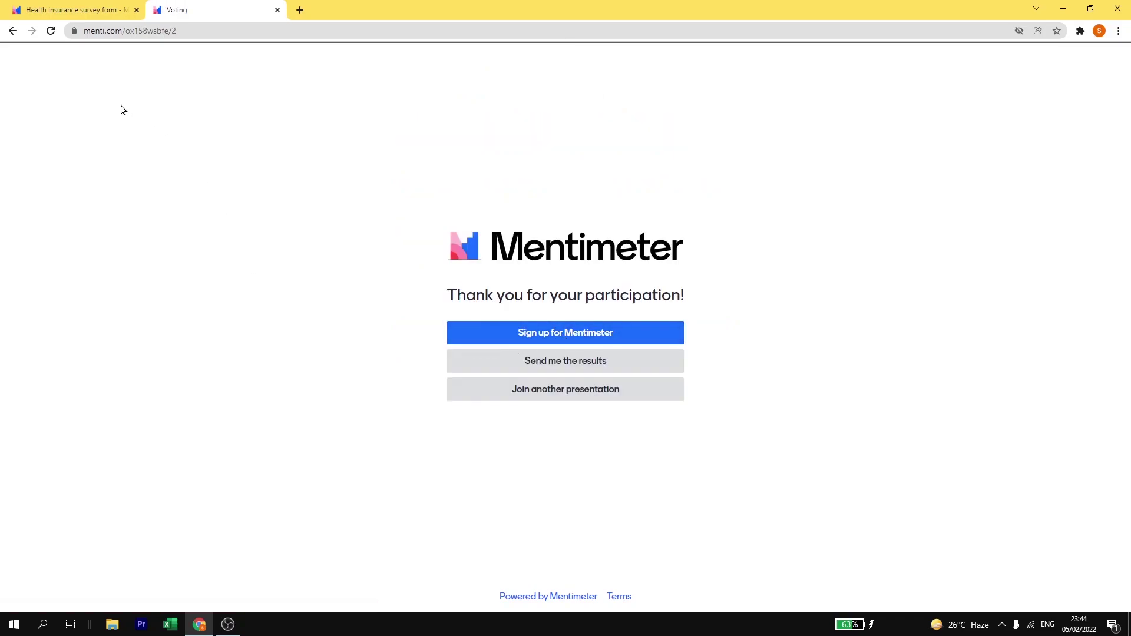
Return to the editor tab and view the results on slides 1 and 2.
left_click(77, 13)
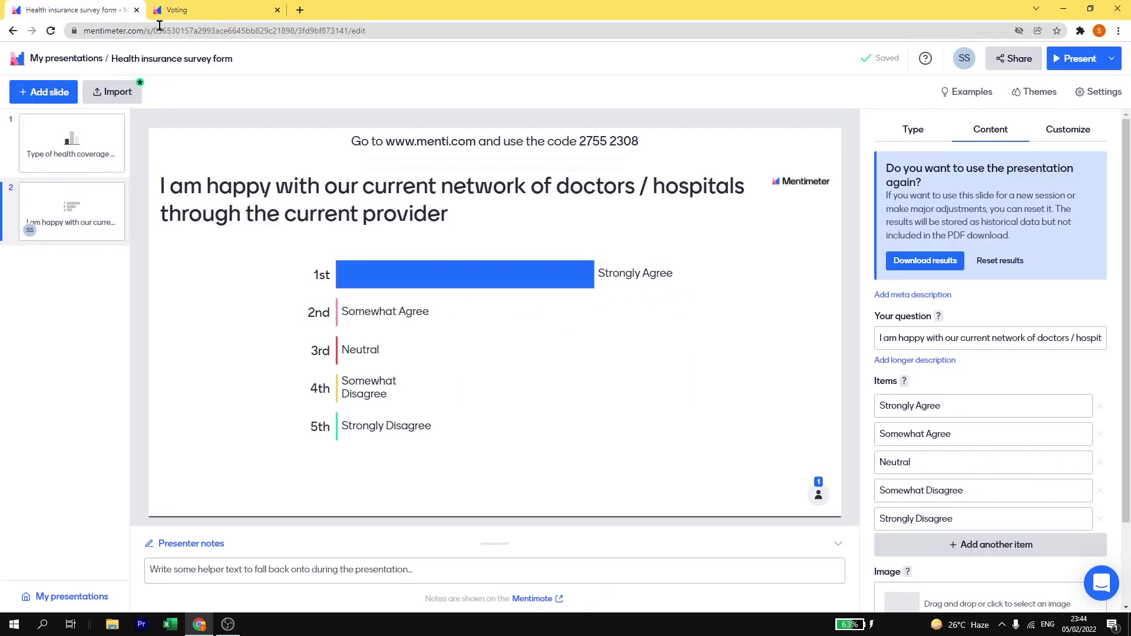
left_click(76, 155)
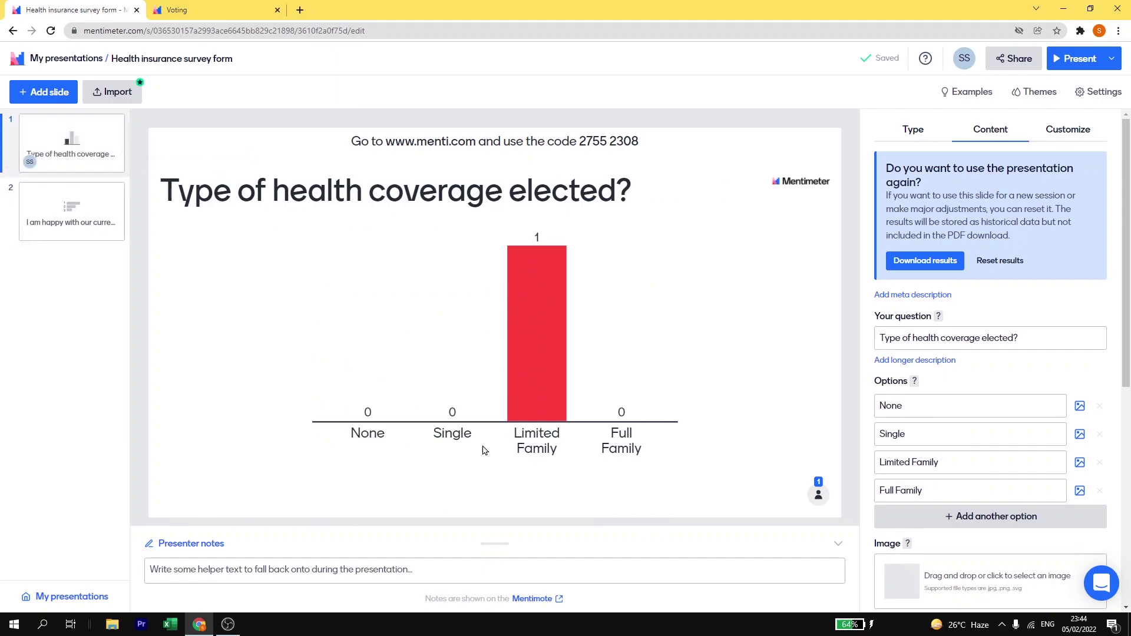
left_click(72, 230)
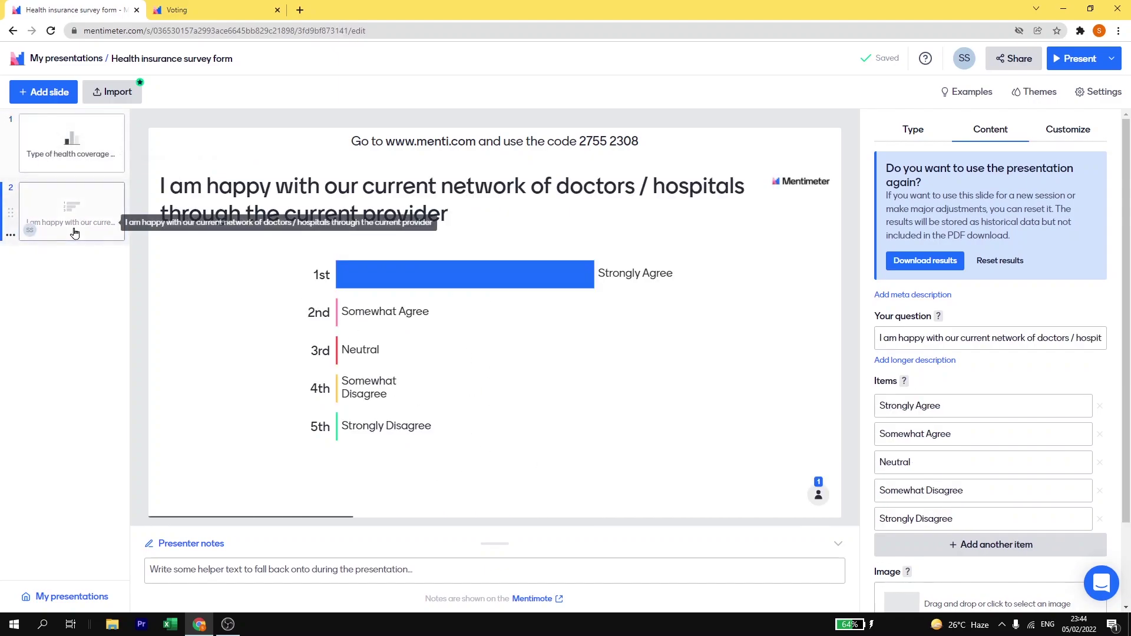